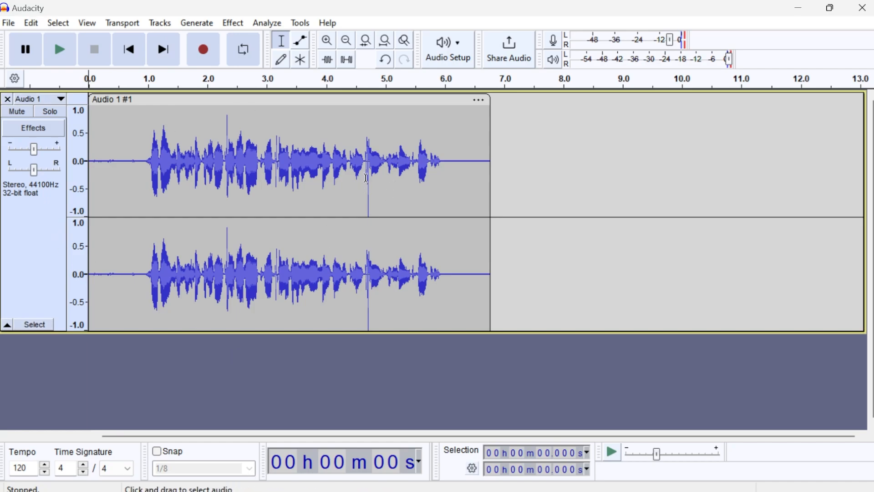
Reduce the display height of the audio track.
left_click(152, 173)
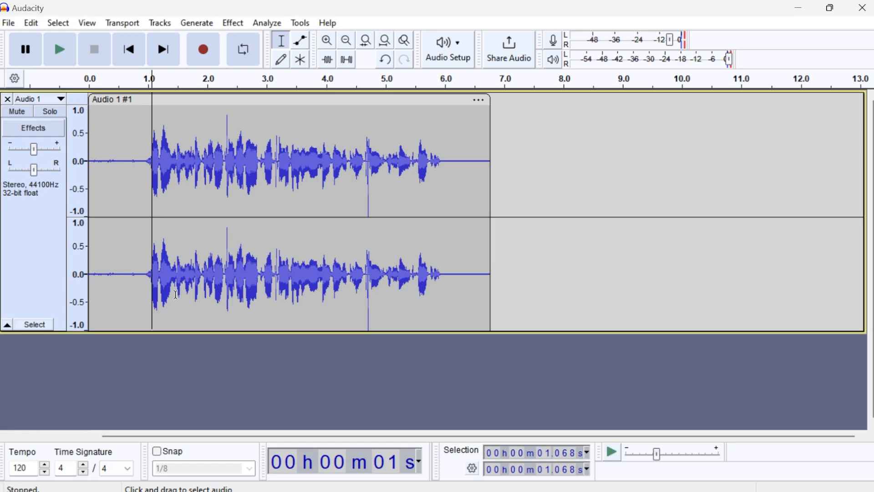
left_click_drag(169, 332, 171, 234)
left_click(122, 119)
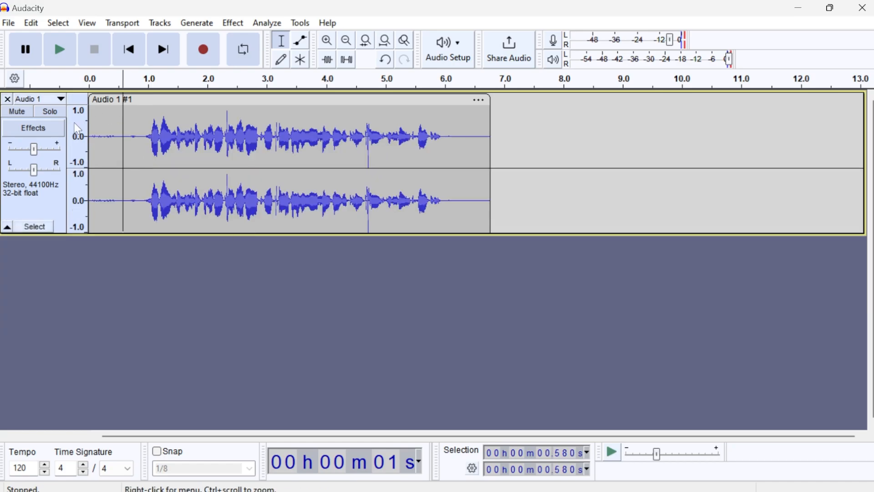
Duplicate the entire audio clip onto a second track and mute the original upper track.
double_click(210, 119)
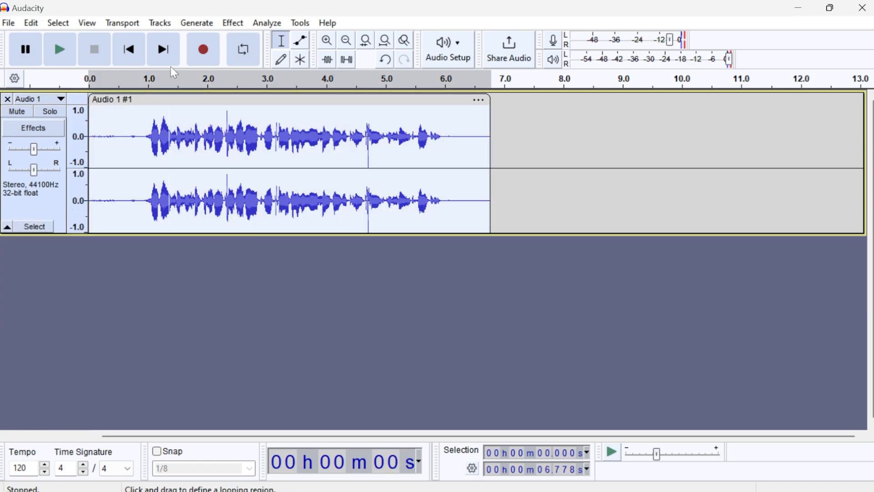
key("ctrl+d")
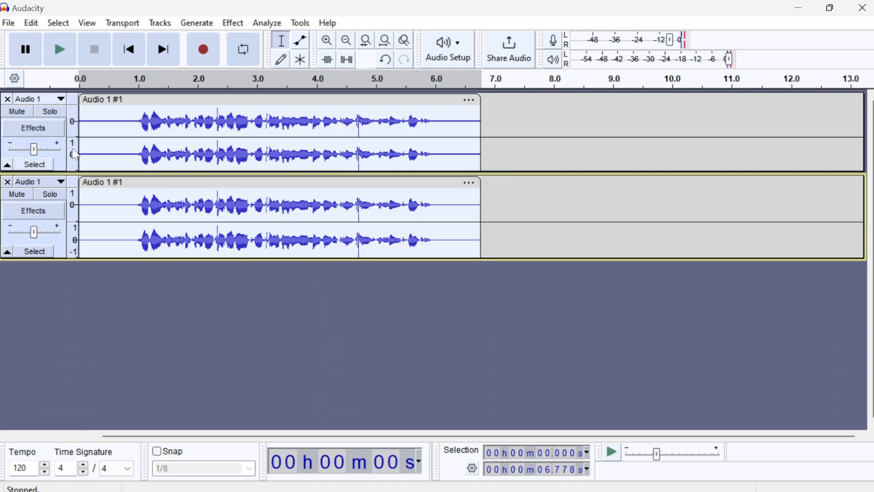
left_click(25, 115)
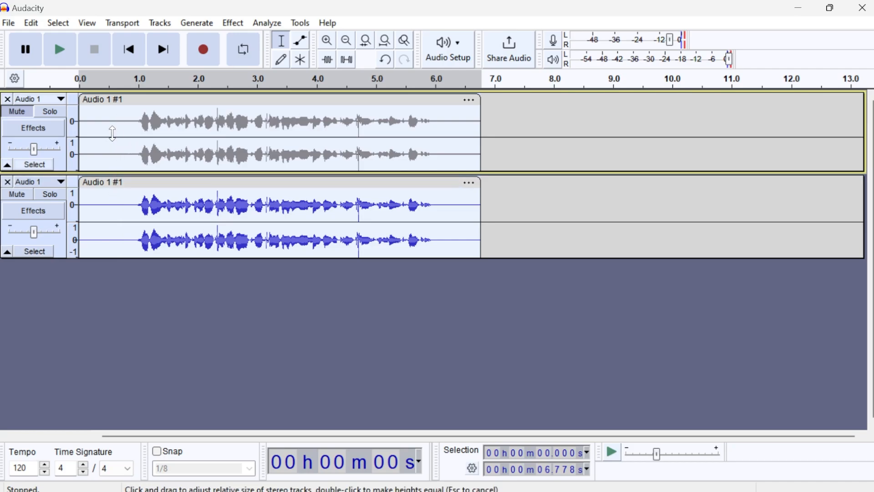
Play the unmuted duplicate track from about 0.28 s to listen to the voice recording.
left_click(96, 219)
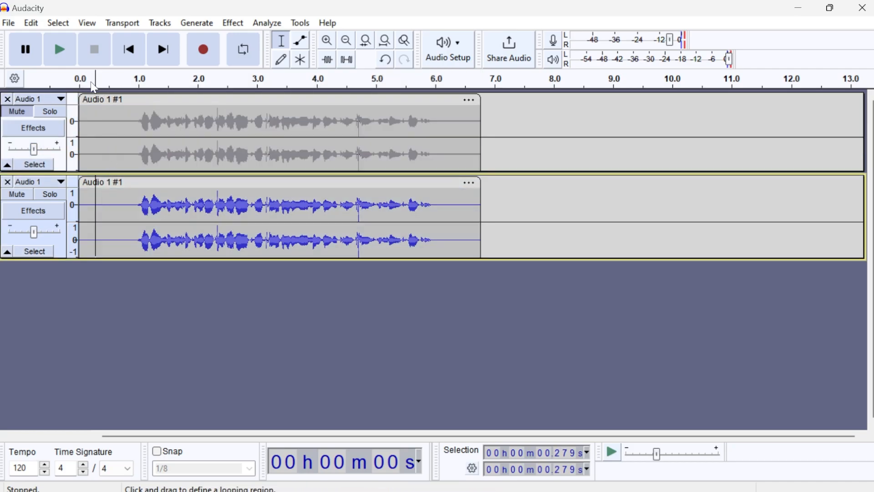
left_click(71, 56)
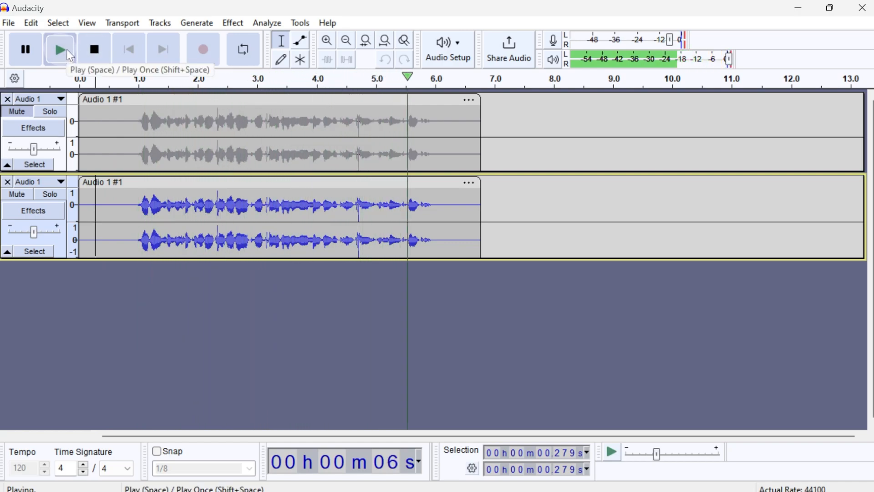
left_click(125, 237)
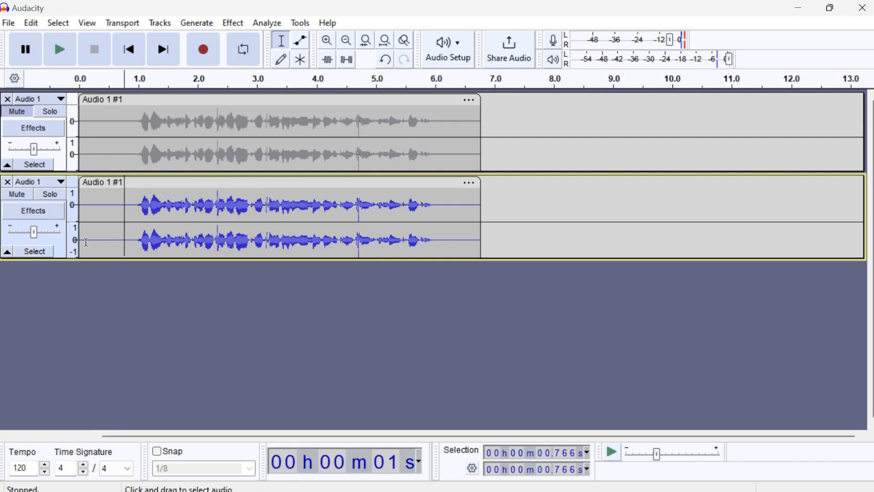
Normalize the whole clip on the lower track to a peak amplitude of -3.0 dB, with DC offset removal enabled.
left_click(151, 184)
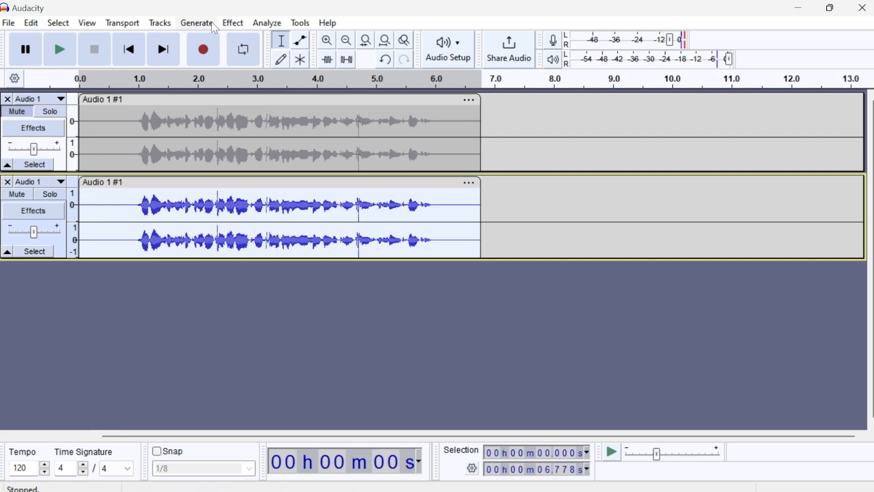
left_click(235, 23)
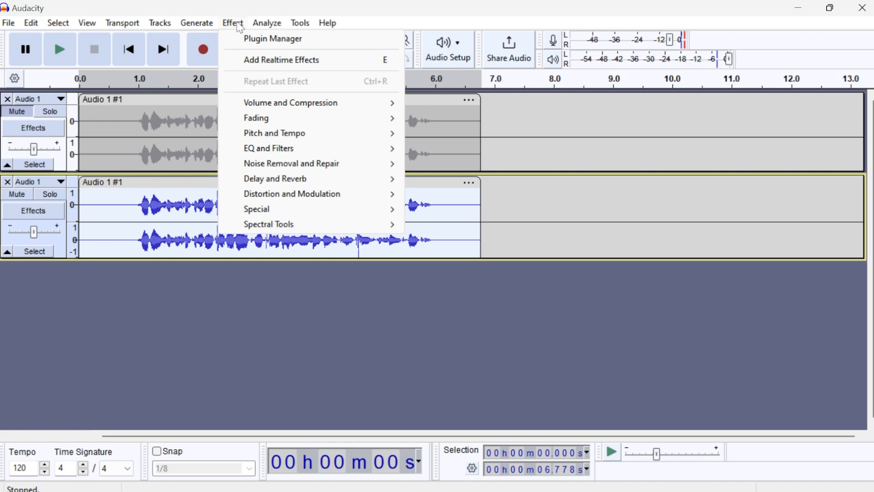
mouse_move(288, 102)
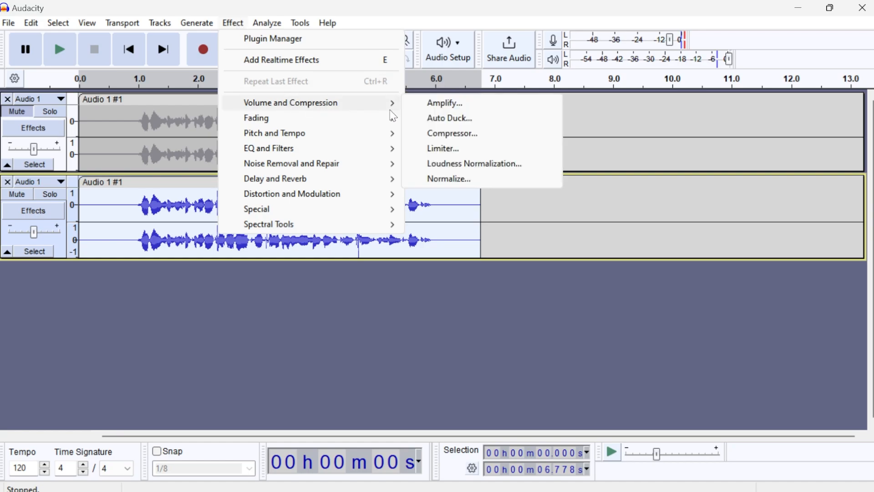
left_click(445, 181)
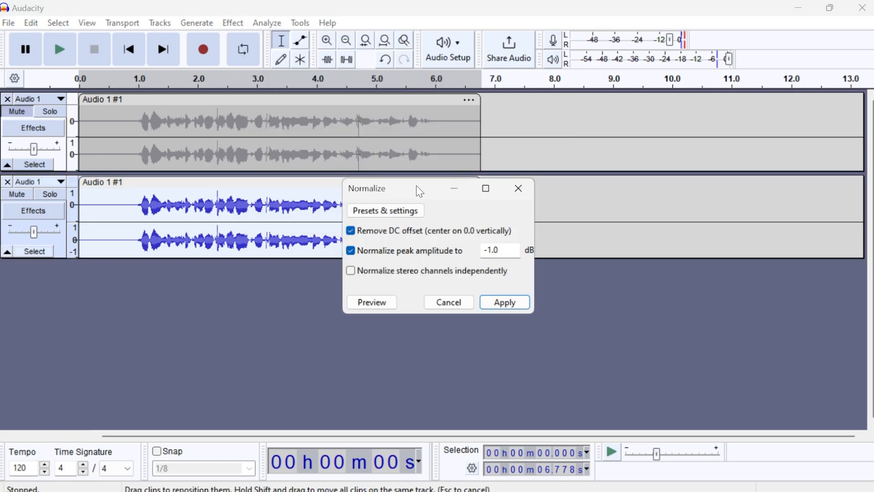
left_click(491, 249)
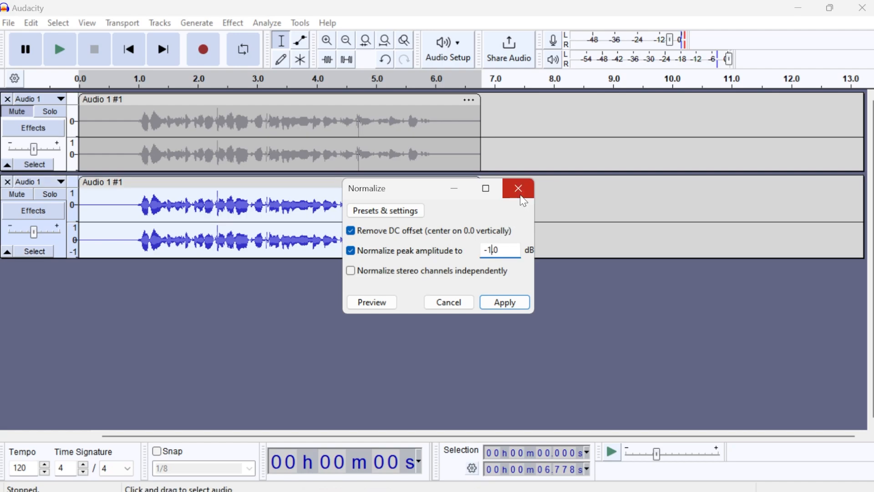
key("BackSpace")
type("3")
left_click(499, 303)
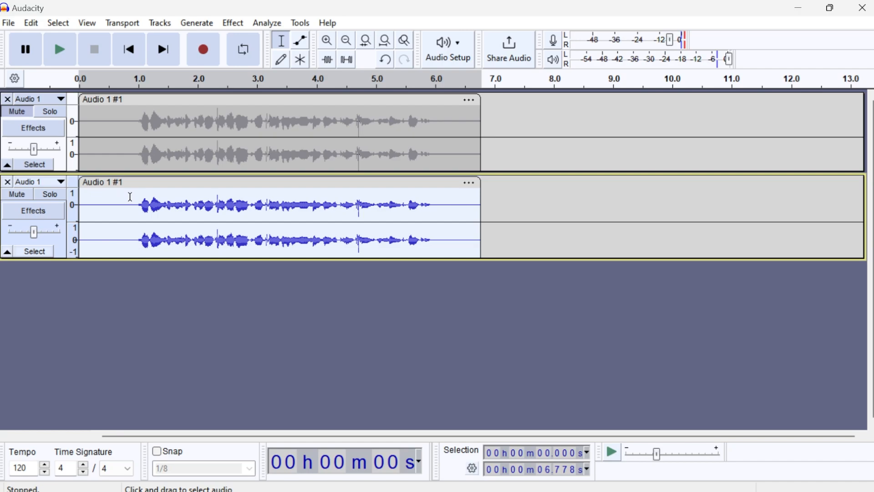
Capture a noise profile from the speech-free opening of the lower track, from 0 to about 0.894 s.
left_click_drag(131, 197, 73, 195)
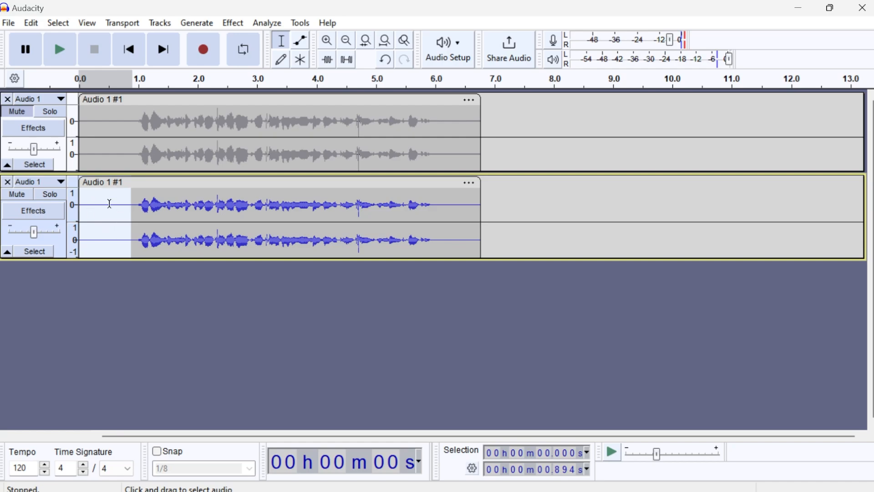
left_click(232, 23)
mouse_move(355, 172)
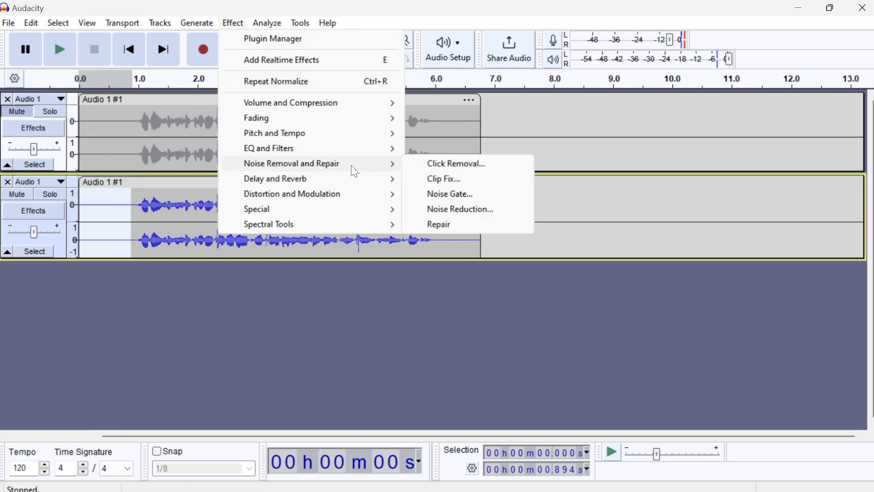
left_click(464, 217)
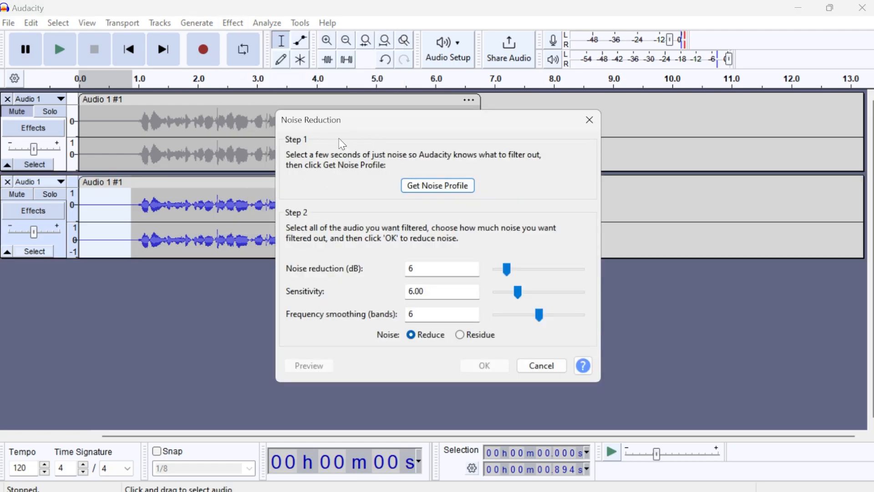
left_click(435, 187)
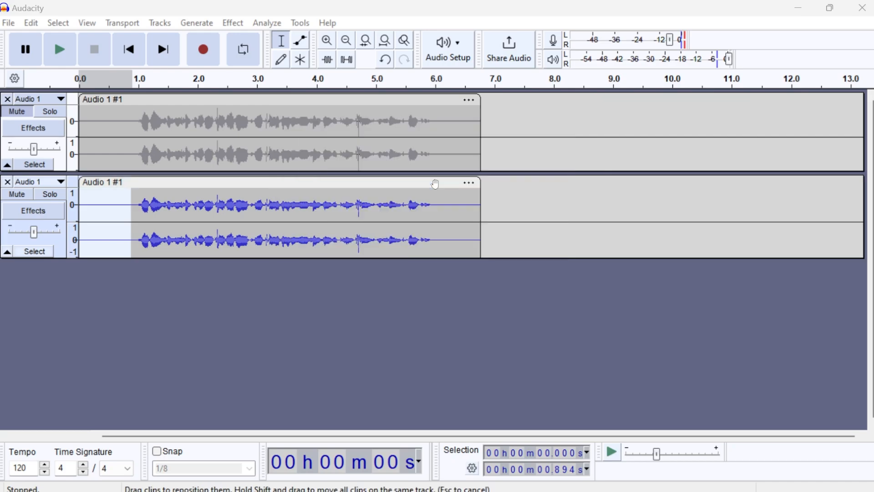
Apply Noise Reduction to the whole lower clip with 6 dB reduction, sensitivity 6.00 and 6 frequency smoothing bands, and clear the selection.
left_click(135, 183)
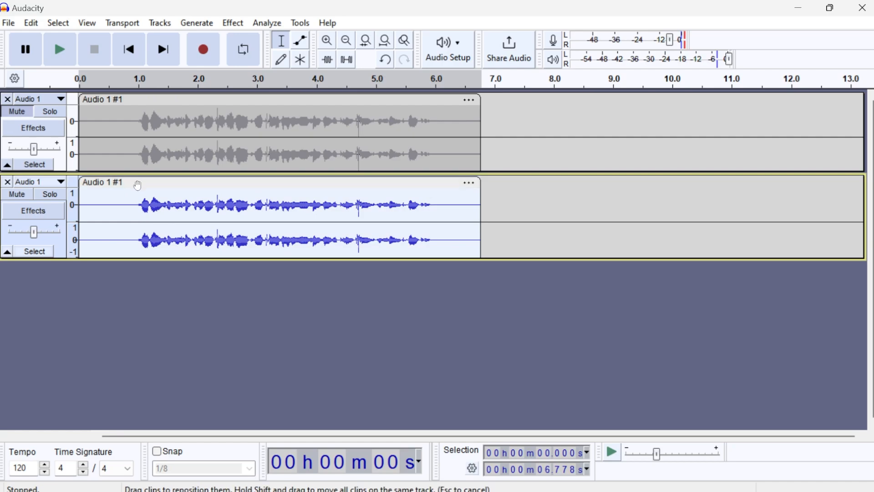
left_click(233, 22)
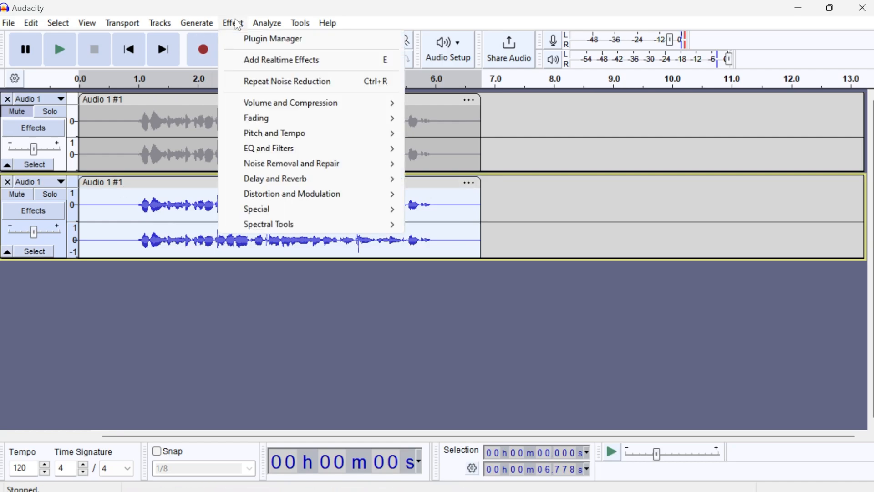
mouse_move(331, 169)
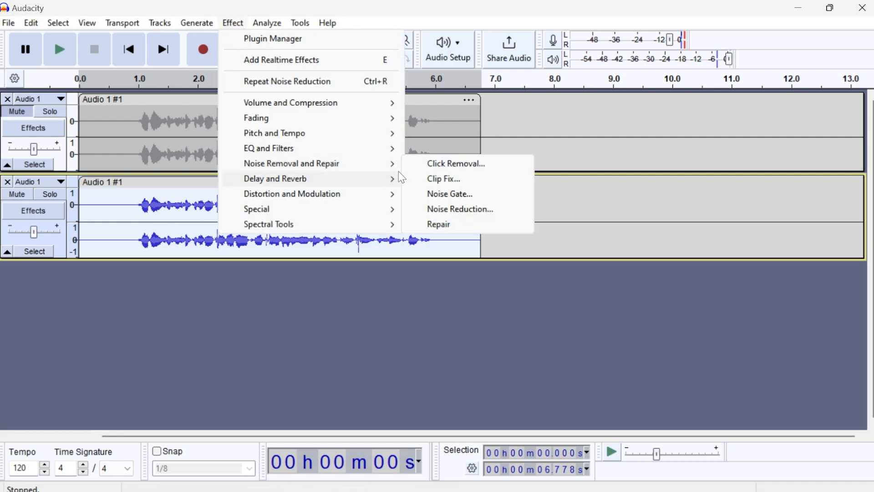
left_click(445, 210)
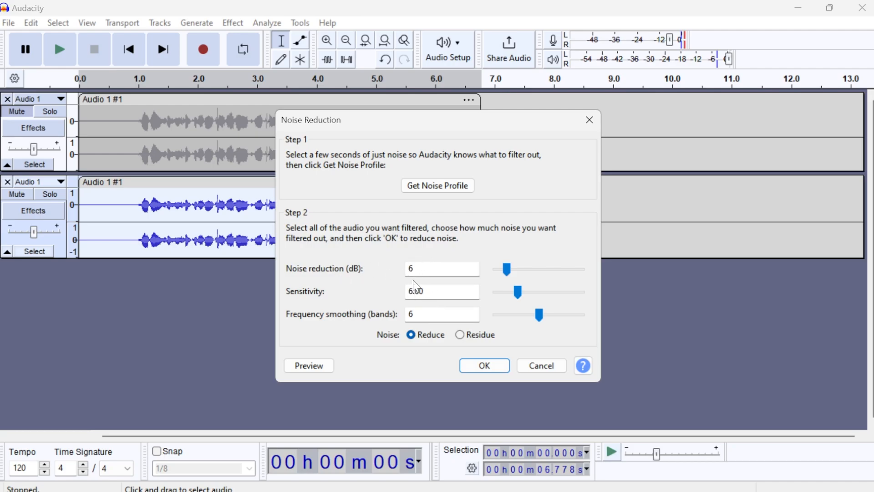
left_click(484, 367)
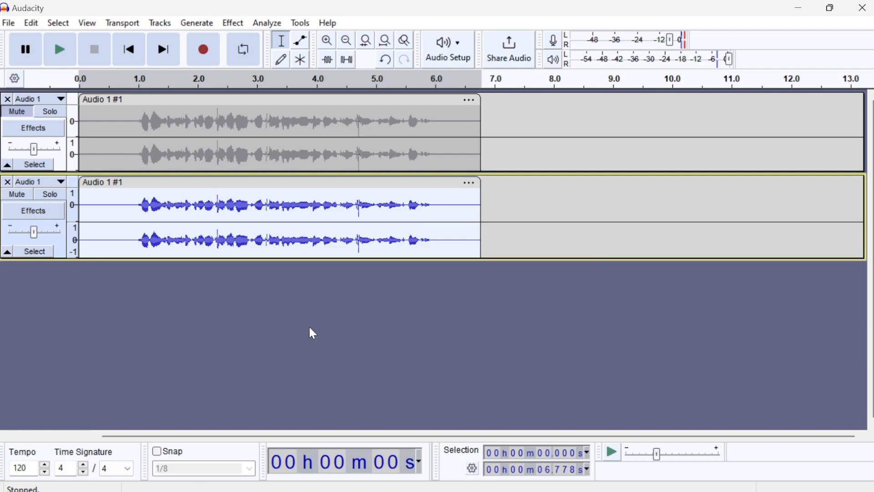
left_click(313, 333)
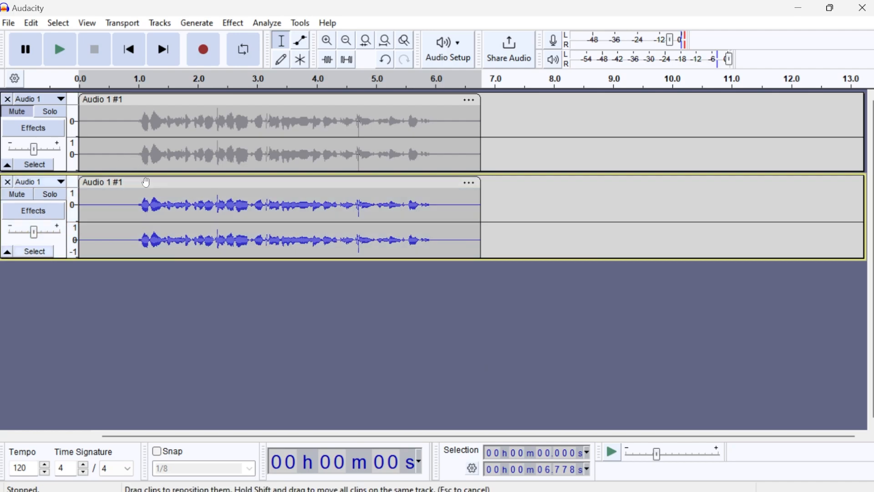
Apply Filter Curve EQ with the Treble Boost factory preset to the whole lower clip.
left_click(117, 185)
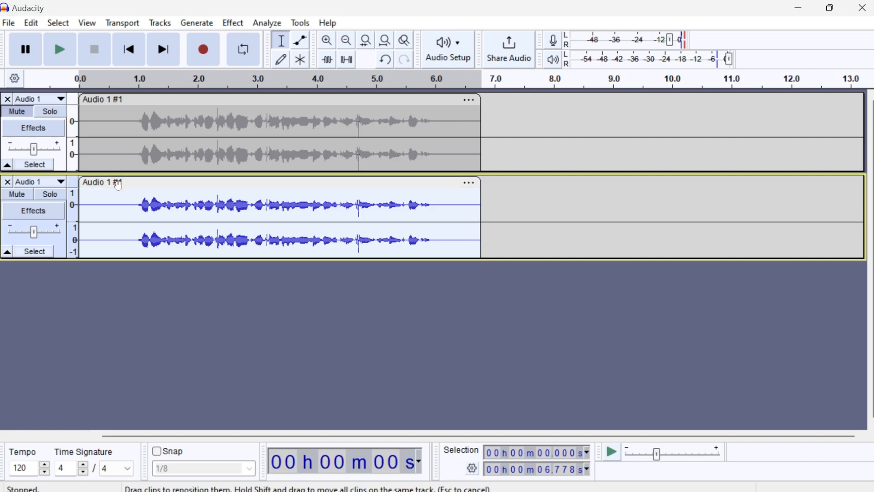
left_click(233, 23)
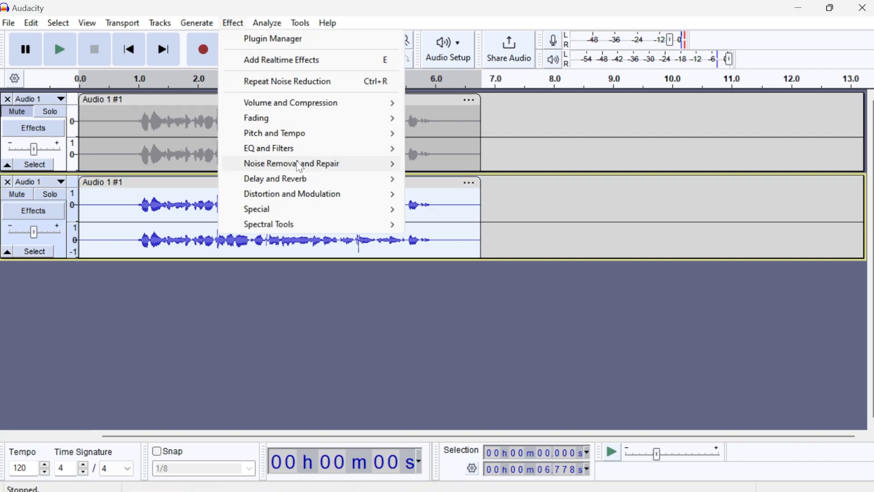
mouse_move(294, 156)
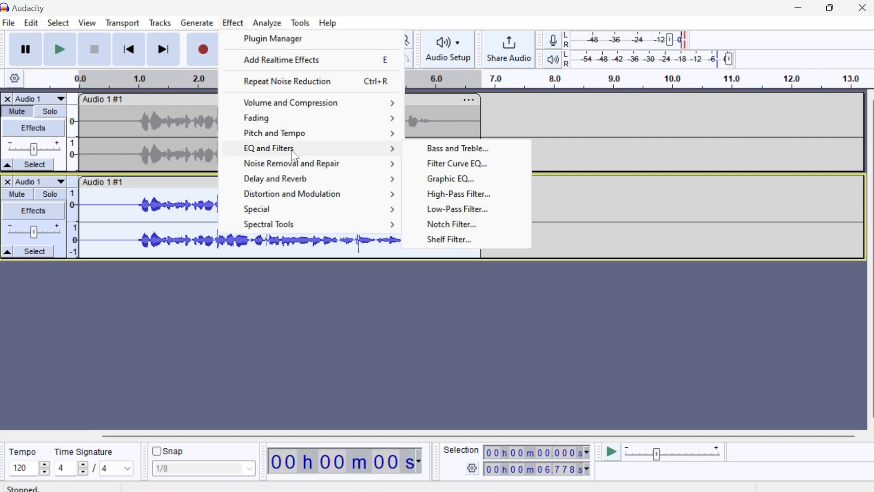
left_click(457, 170)
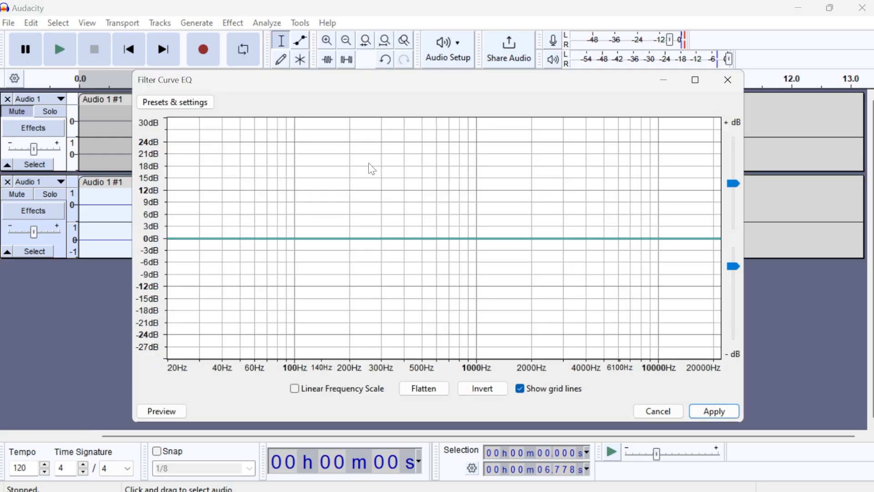
left_click(172, 105)
mouse_move(200, 176)
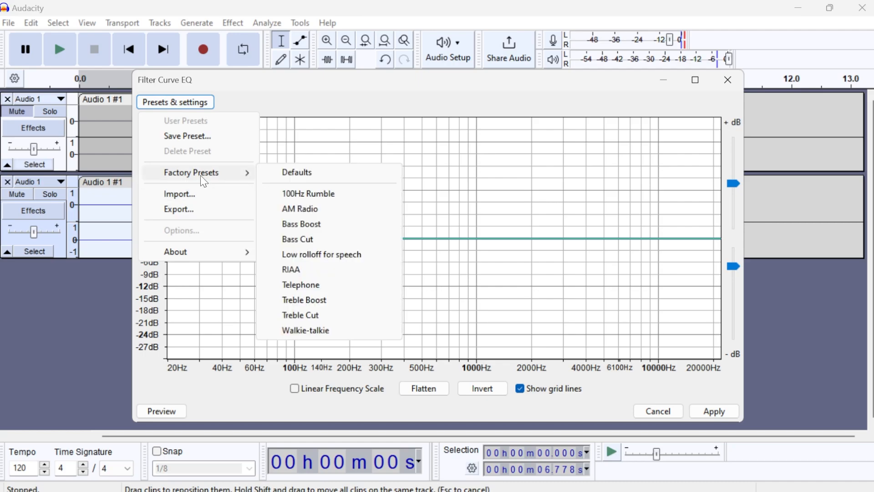
left_click(315, 298)
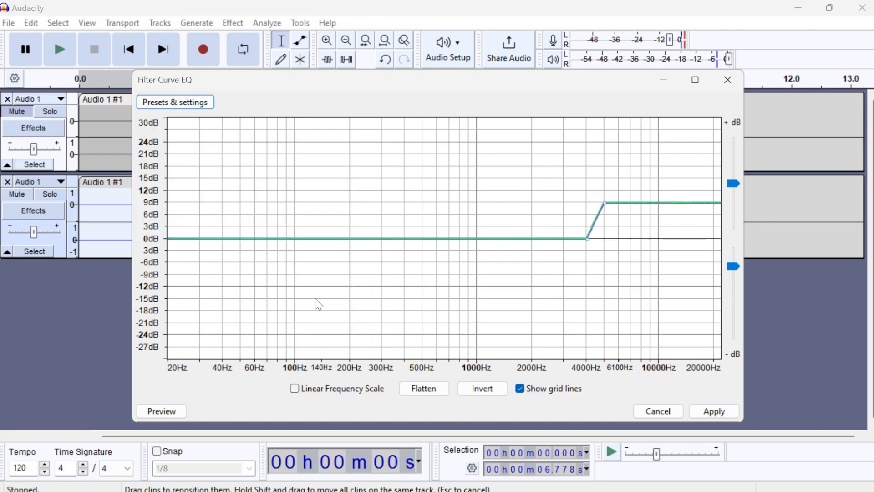
left_click(716, 410)
Apply Filter Curve EQ with the Bass Boost factory preset to the same clip.
left_click(243, 28)
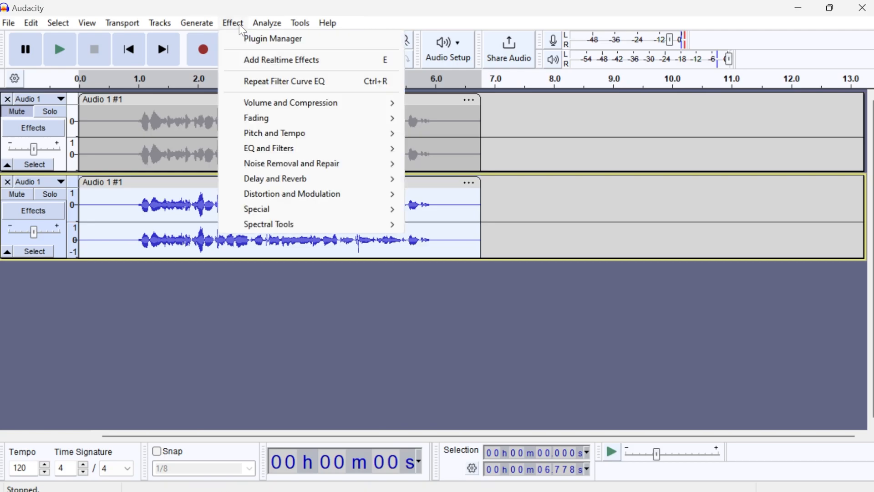
mouse_move(319, 148)
left_click(454, 173)
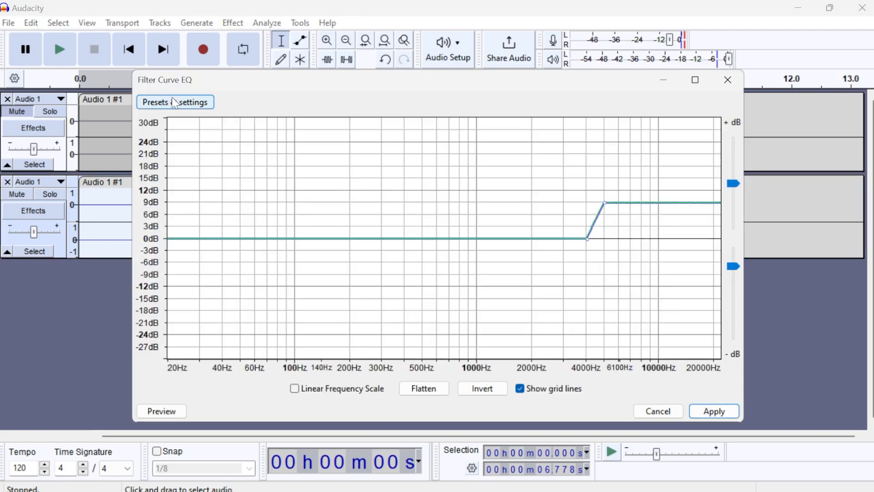
left_click(172, 101)
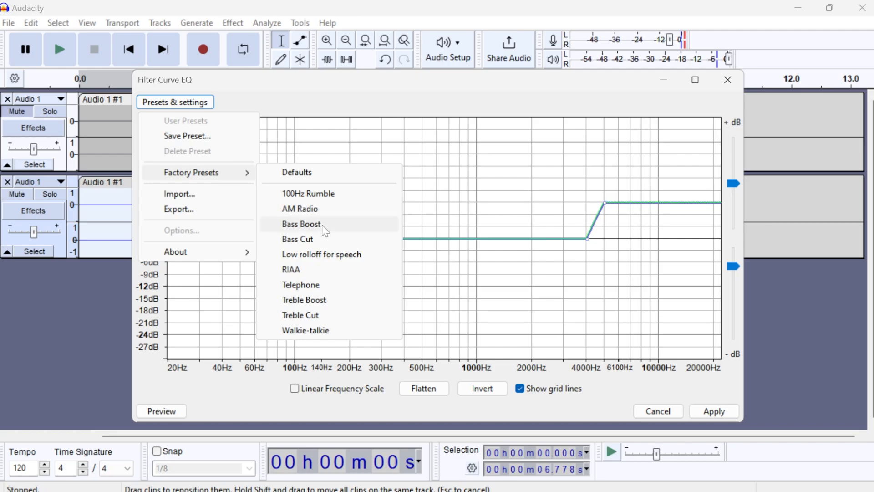
left_click(325, 231)
left_click(696, 412)
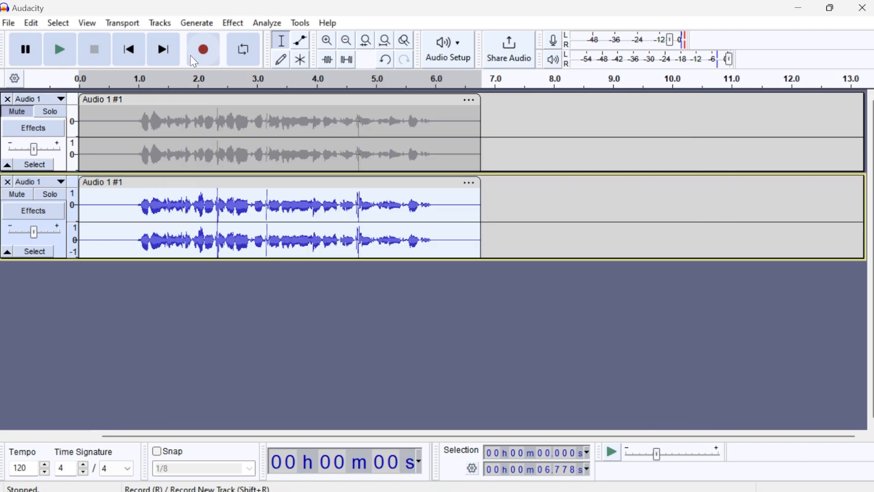
Apply Filter Curve EQ with the Low rolloff for speech factory preset to the whole lower clip.
left_click(234, 23)
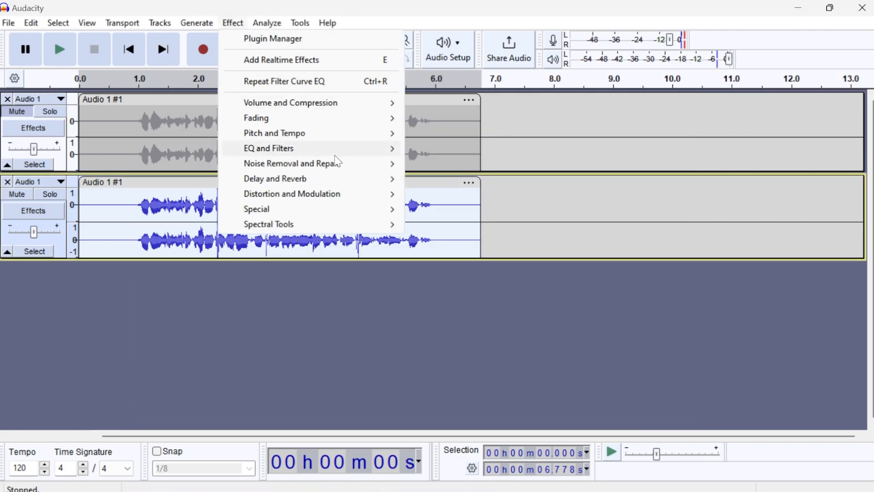
mouse_move(347, 154)
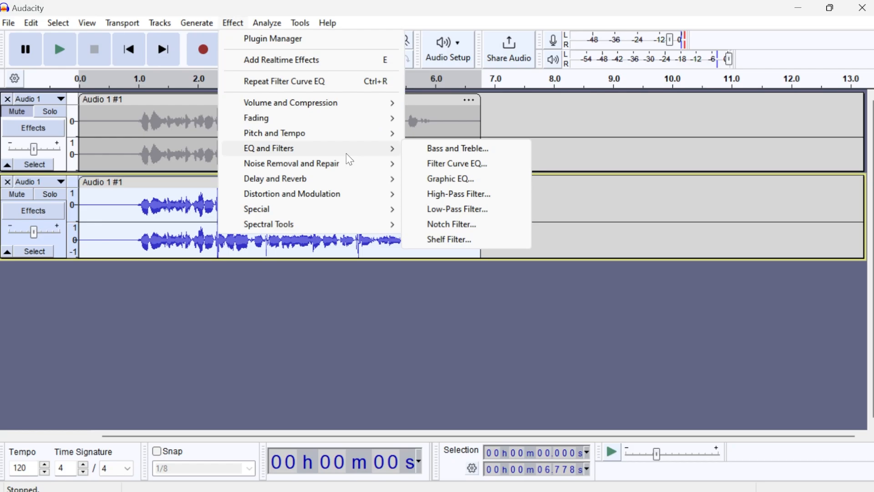
left_click(449, 165)
left_click(178, 103)
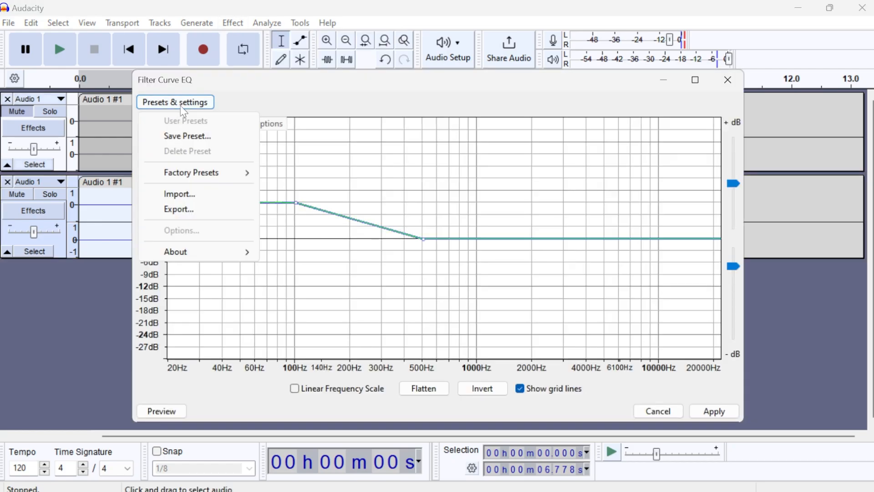
mouse_move(220, 178)
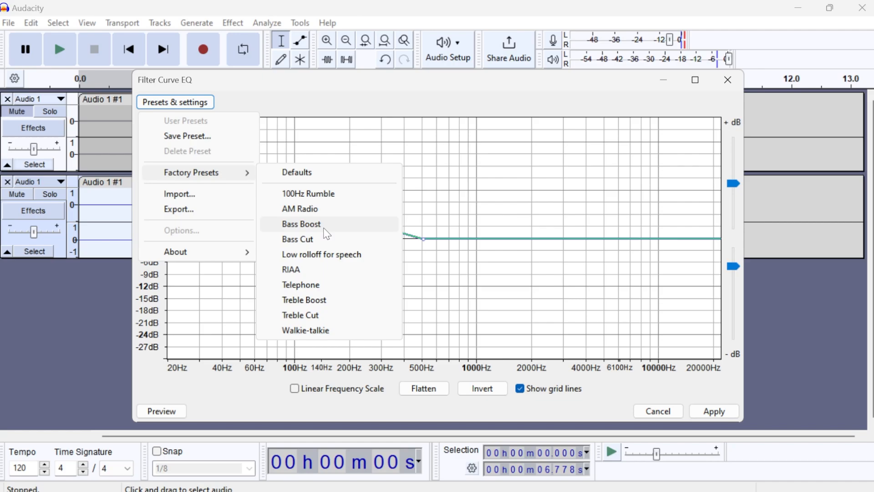
left_click(318, 255)
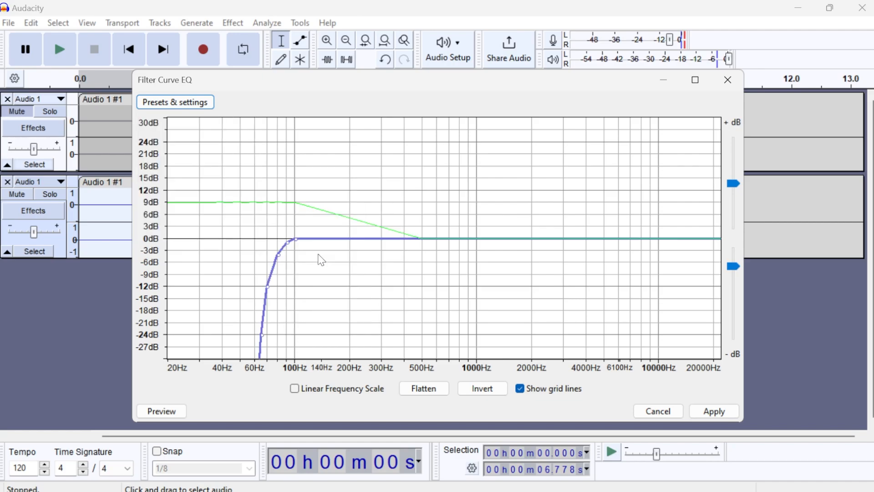
left_click(731, 418)
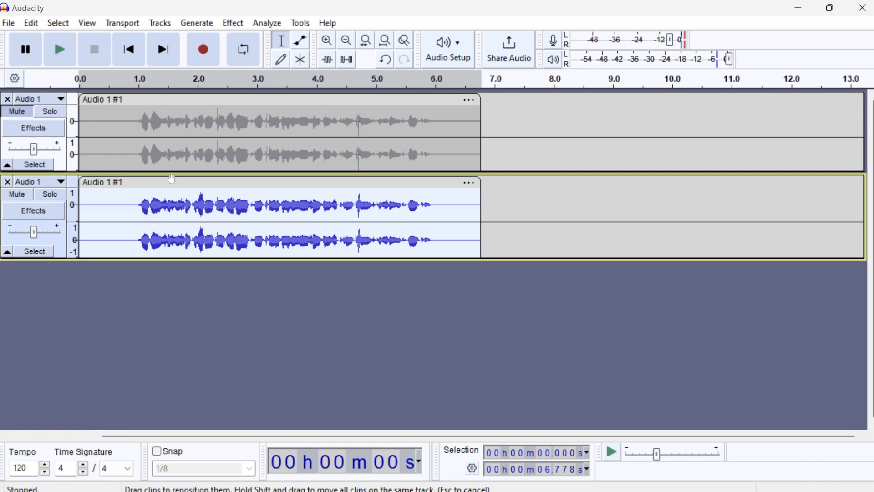
Apply the Compressor to the lower clip with -12 dB threshold, -40 dB noise floor, 2:1 ratio, 0.20 s attack, 1.0 s release and make-up gain.
left_click(234, 23)
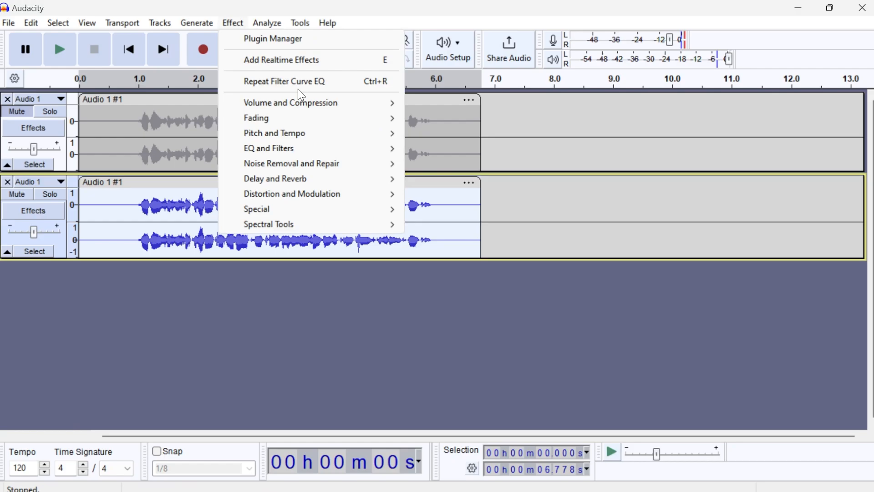
mouse_move(311, 106)
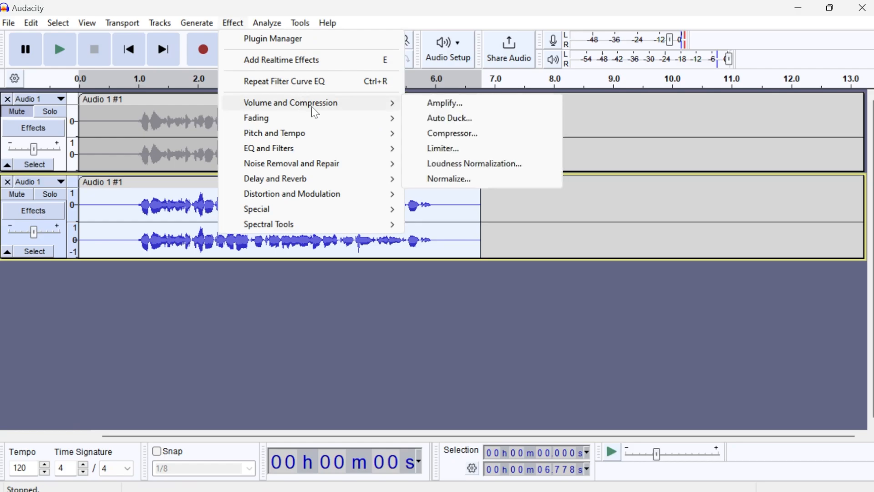
left_click(471, 135)
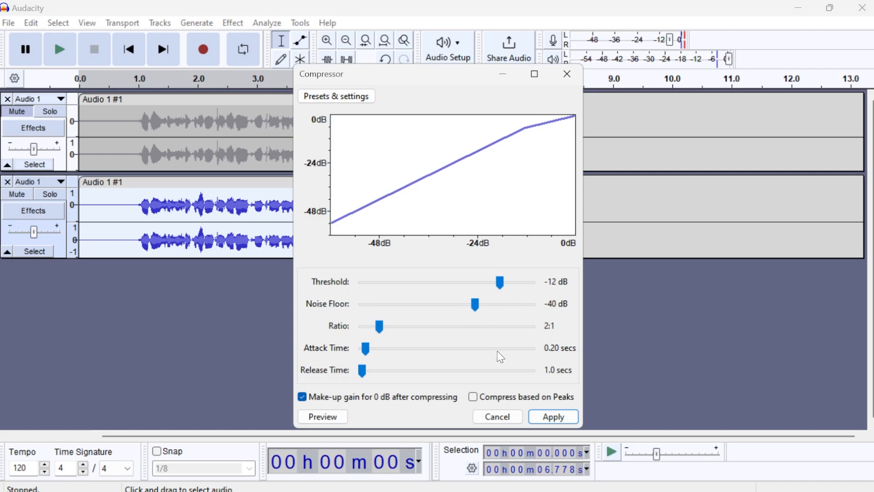
left_click(554, 417)
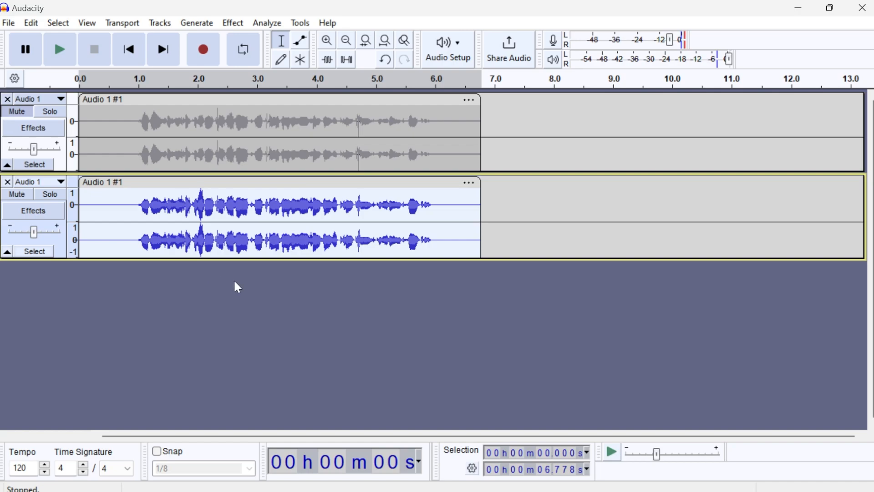
Apply the Limiter to the lower clip as Hard Limit at -3.00 dB with 10.00 ms hold, zero input gain and no make-up gain.
left_click(233, 22)
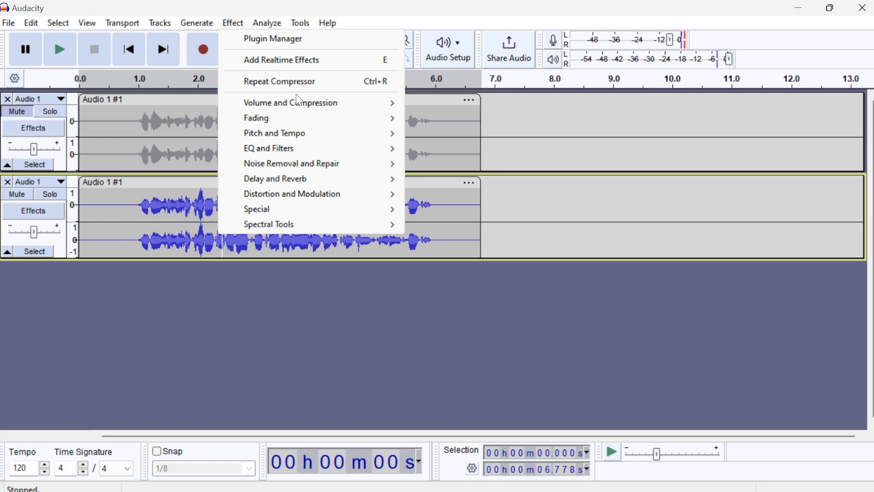
mouse_move(300, 105)
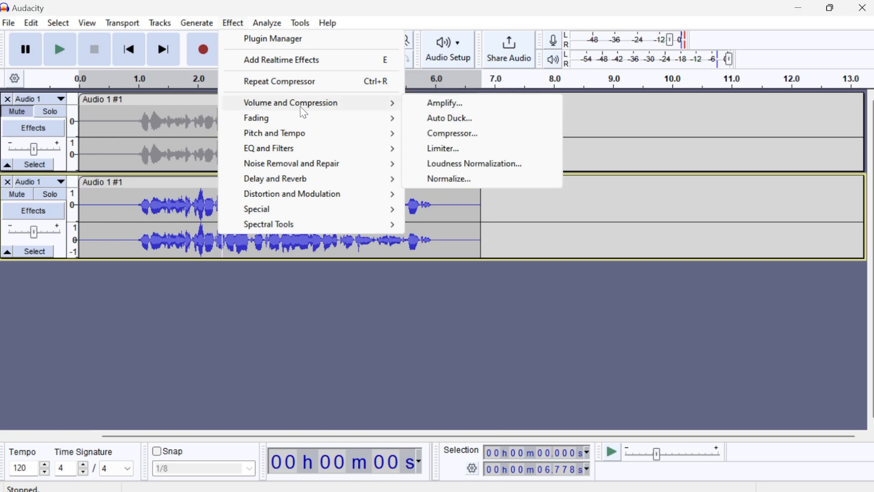
left_click(462, 150)
key("Return")
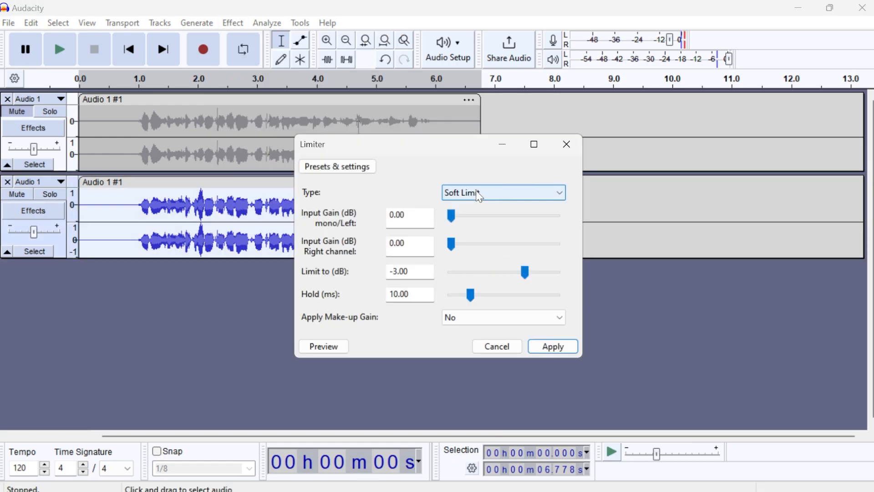
left_click(479, 195)
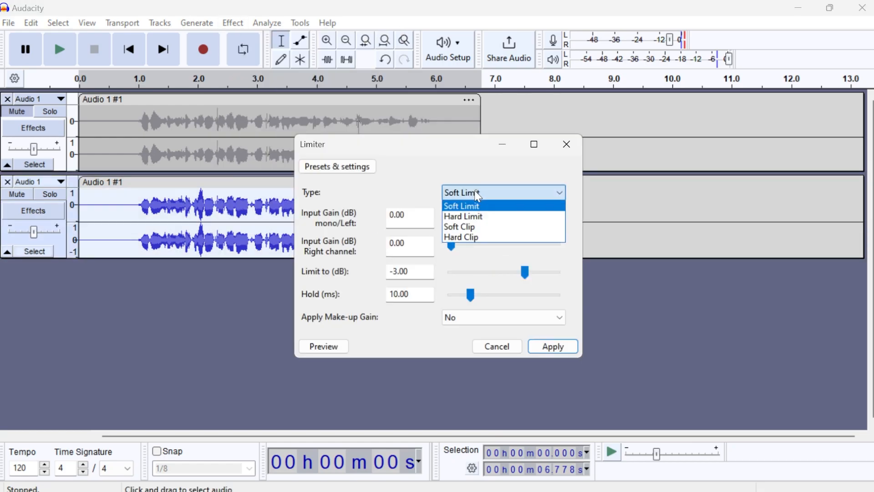
left_click(469, 214)
left_click(553, 346)
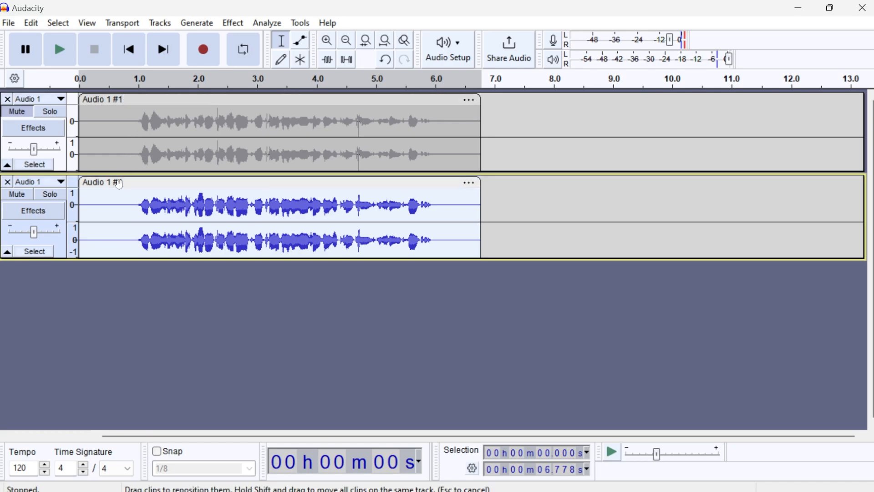
Clear the selection and play the processed lower track from about 0.95 s, just before the speech starts.
left_click(88, 296)
left_click(136, 228)
left_click(60, 47)
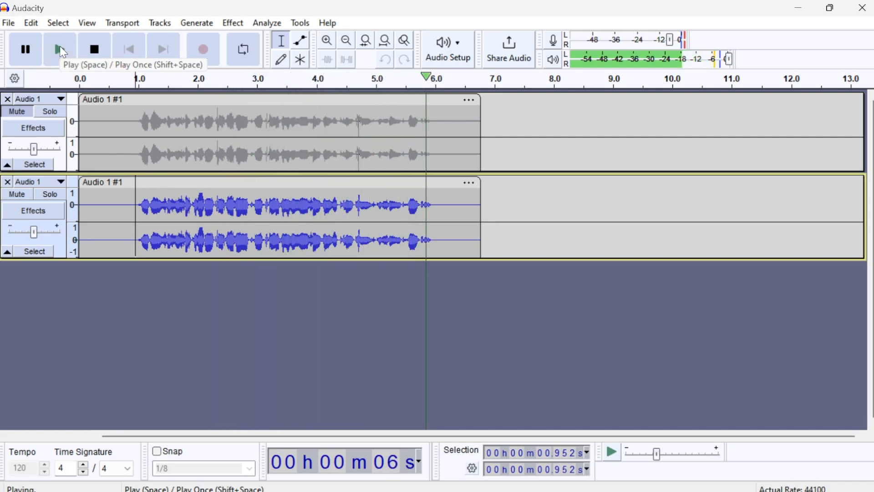
left_click(60, 47)
Mute the processed lower track, unmute the original upper track and play it from about 0.87 s for comparison.
left_click(17, 194)
left_click(18, 111)
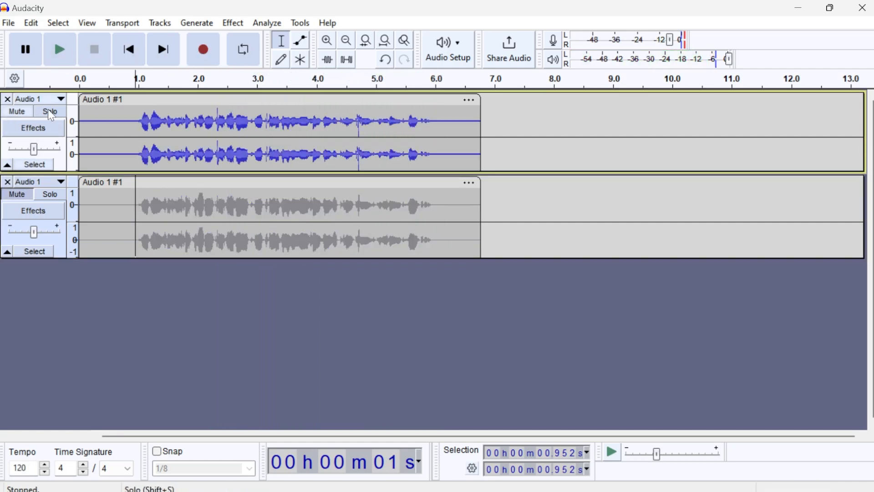
left_click(131, 99)
left_click(131, 119)
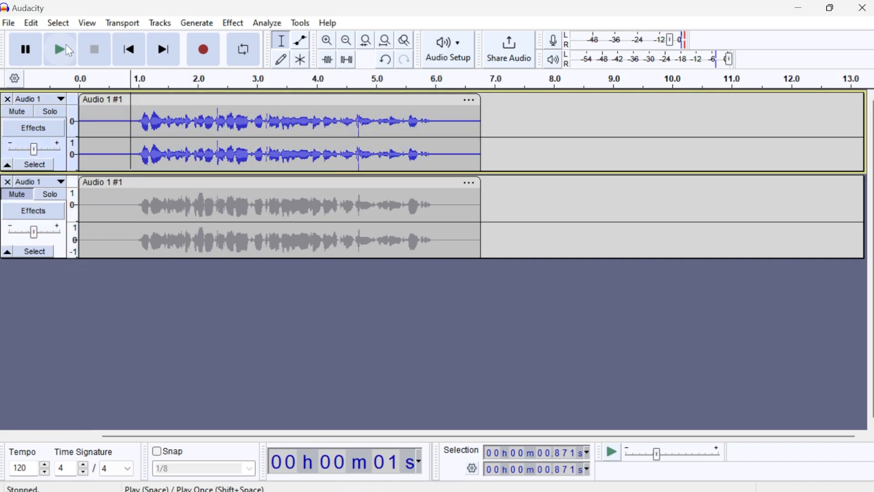
left_click(66, 50)
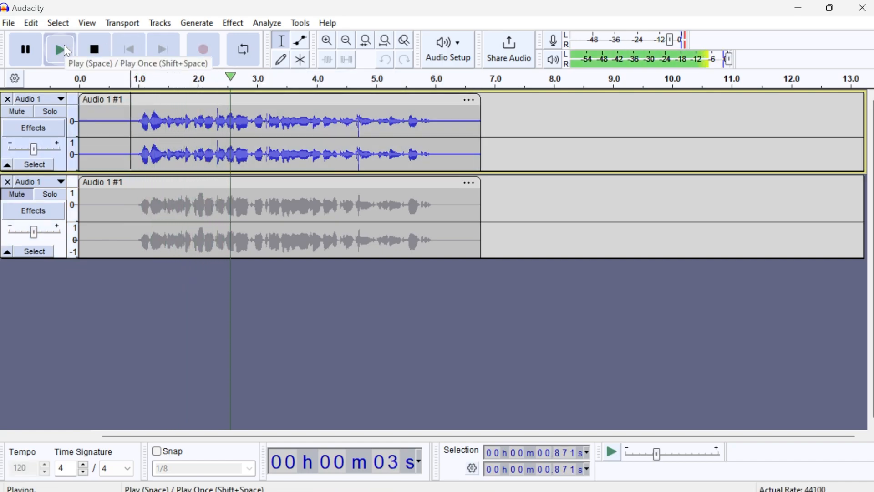
left_click(54, 37)
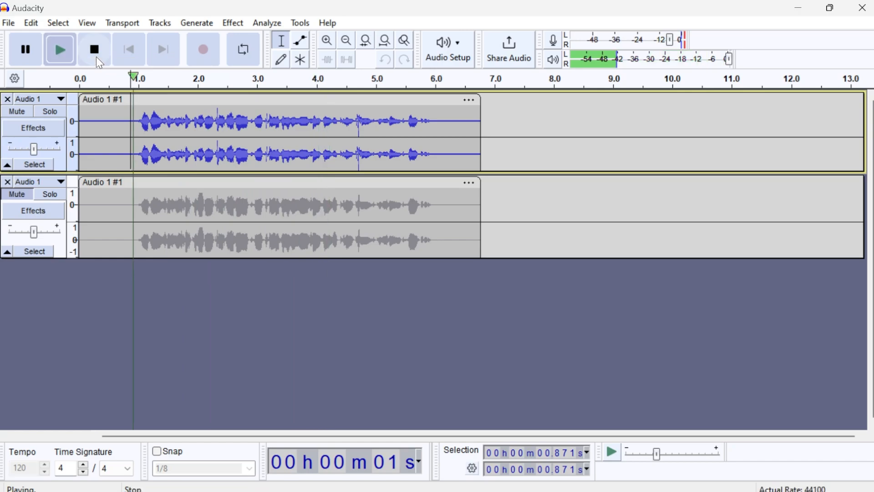